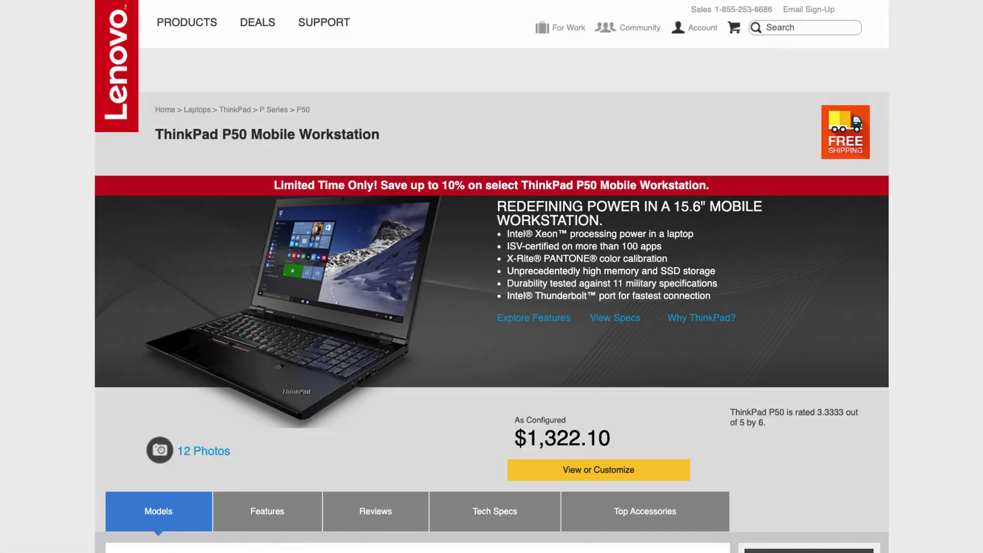
- Exit the setup utility without saving any changes
scroll(491, 276, "down", 20)
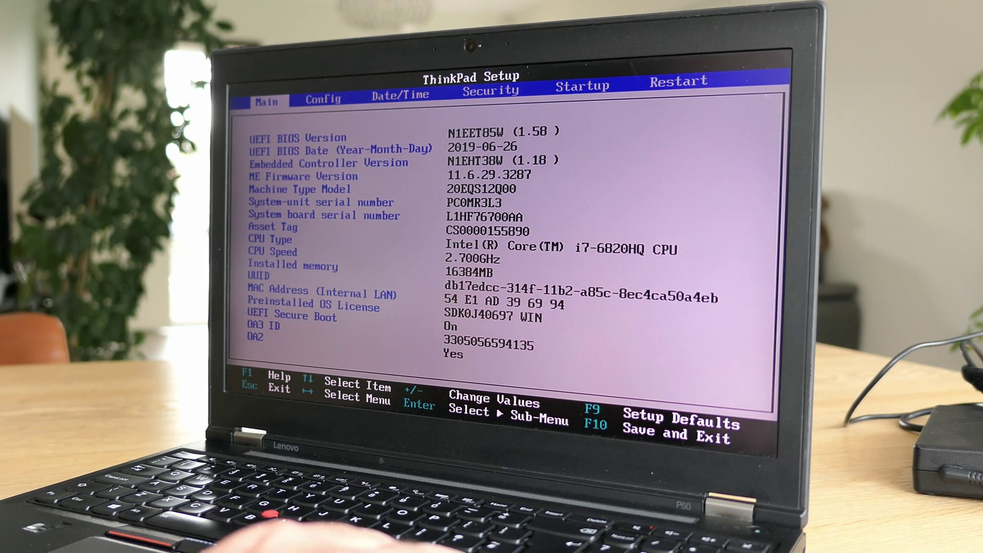
key("Left")
key("Down")
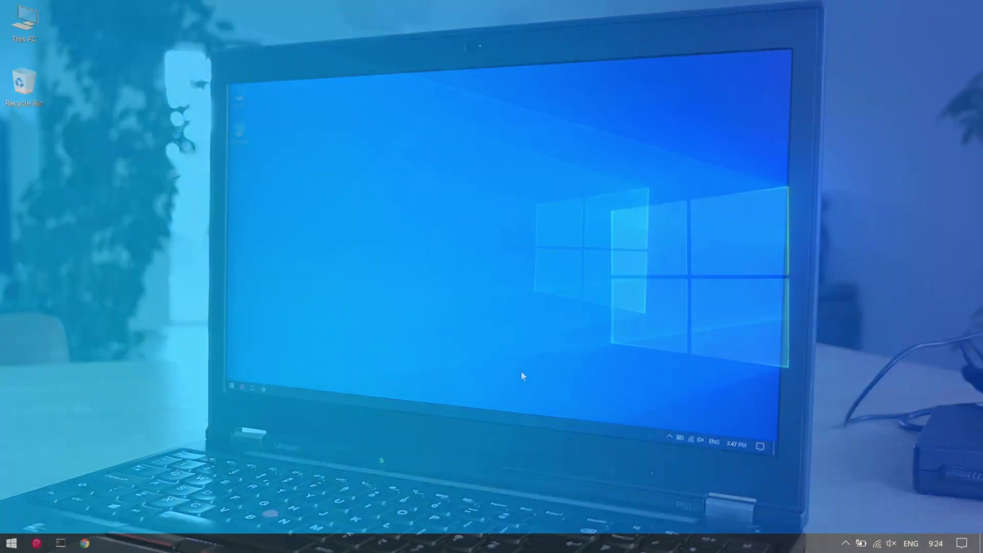
- Open Device Manager via 'devmgm', review display adapters, disk drives and processors, then close it
key("super")
type("devm")
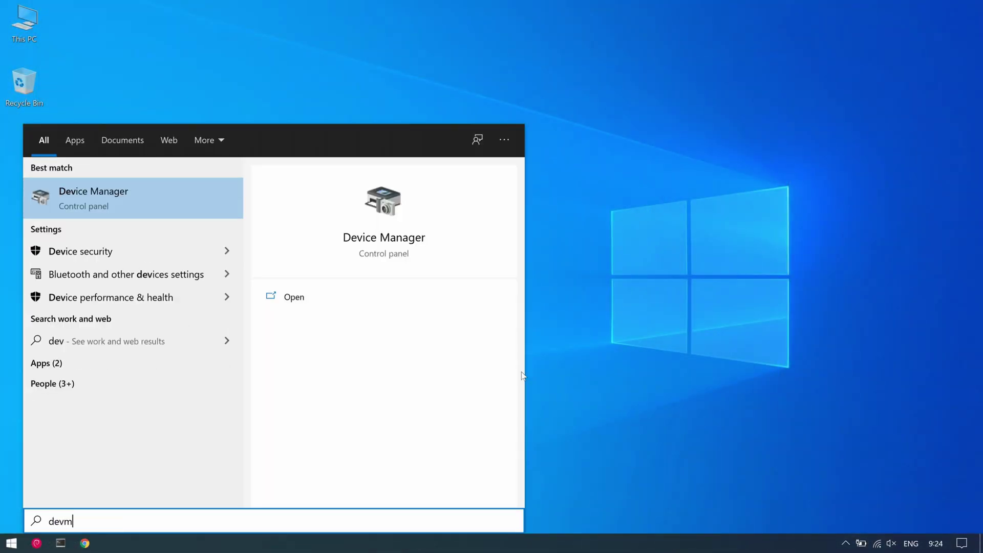
type("gm")
key("Return")
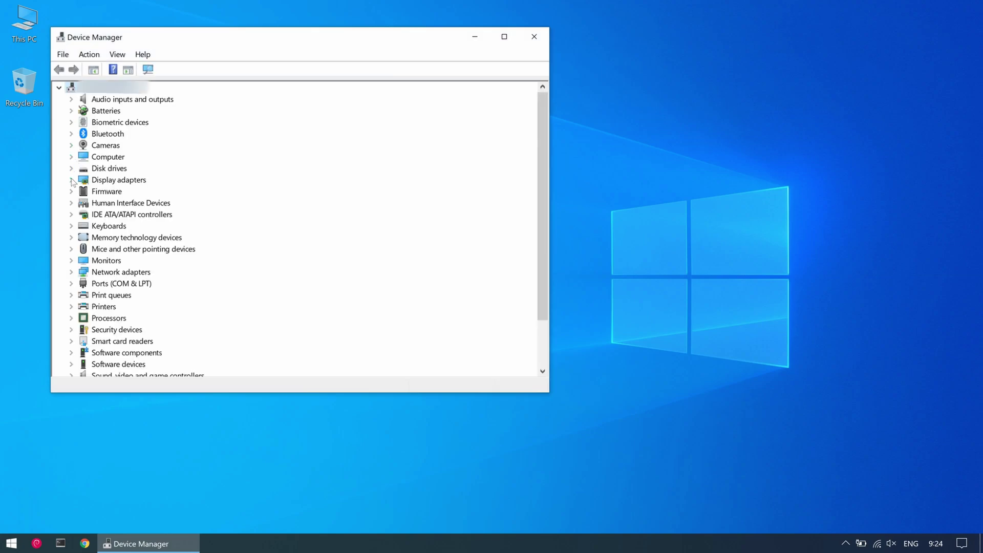
left_click(71, 180)
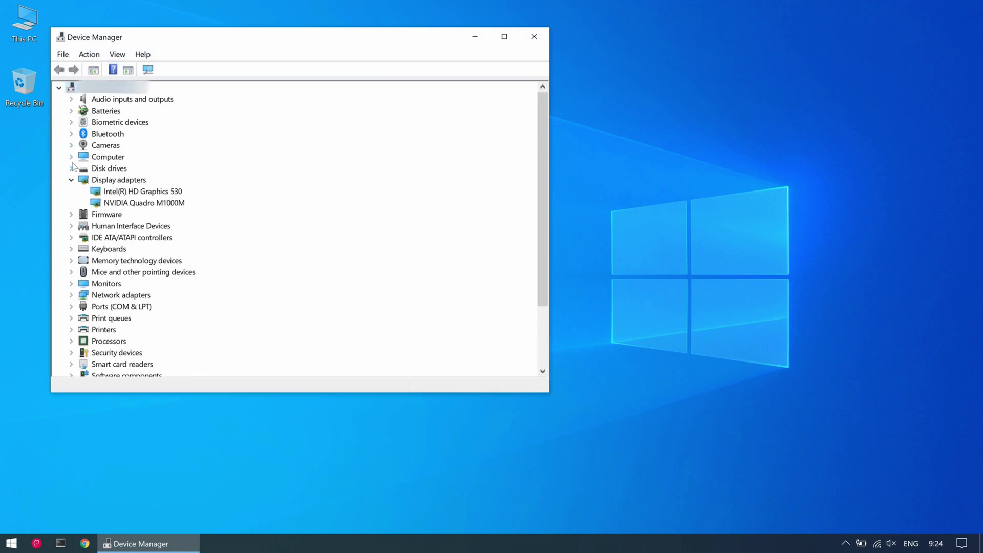
left_click(72, 168)
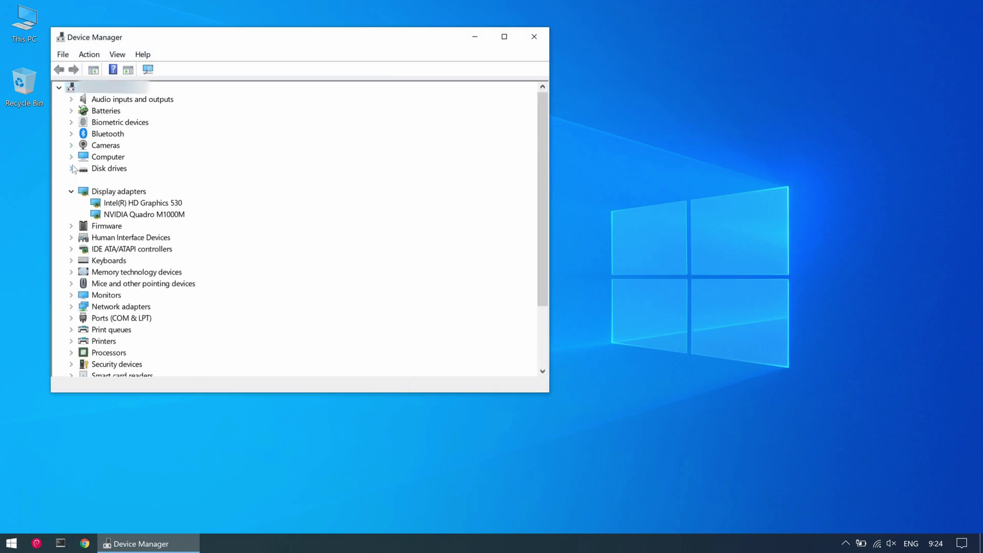
left_click(72, 353)
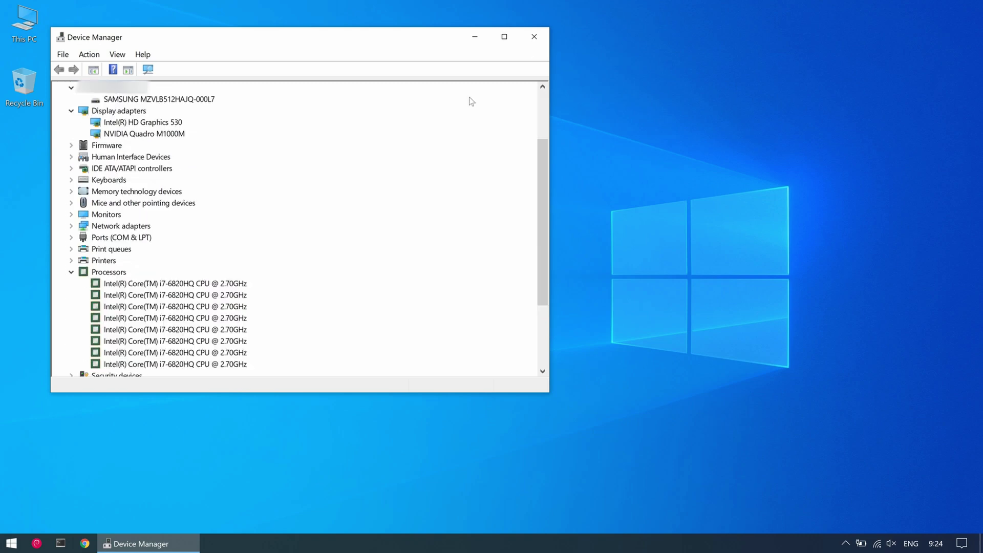
left_click(534, 37)
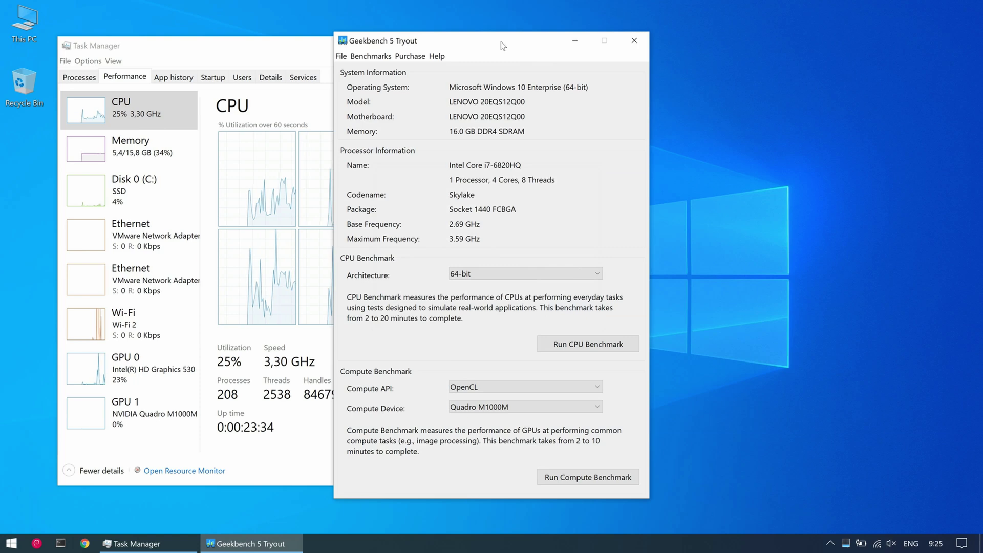
- Place Geekbench beside Task Manager's CPU view and run the CPU benchmark, scoring 960/3360
left_click_drag(501, 42, 769, 41)
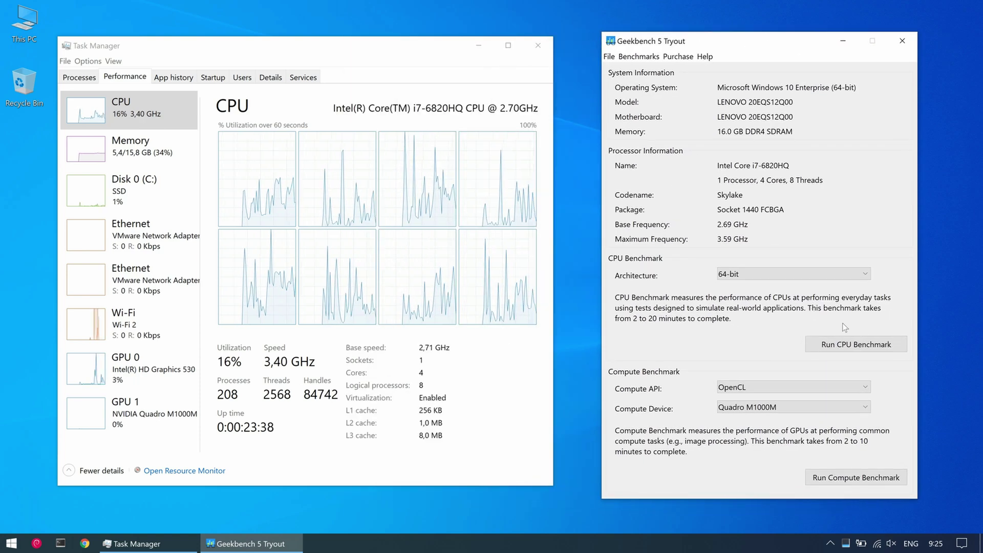
left_click(891, 345)
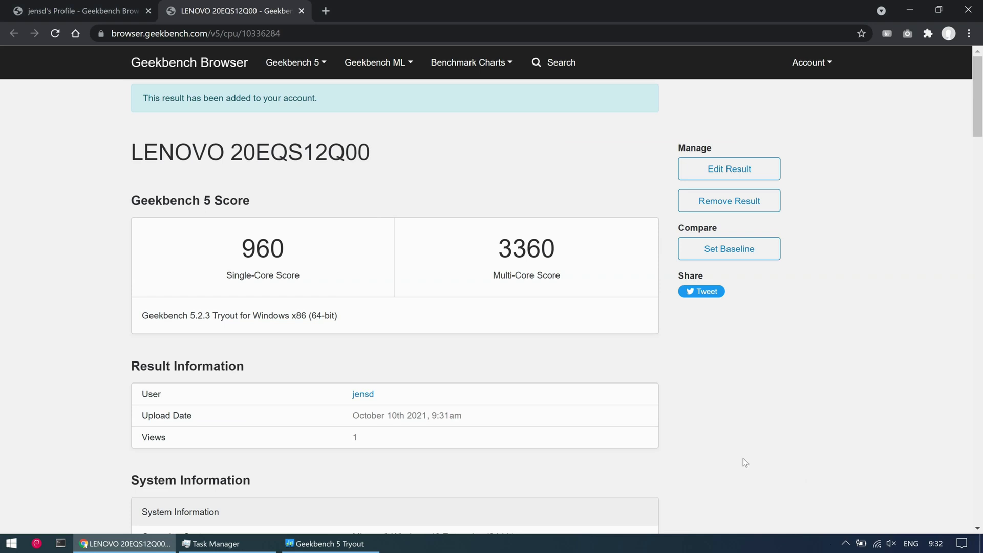
left_click(811, 62)
- Open the Geekbench Browser profile and scroll through earlier saved benchmark results
left_click(810, 92)
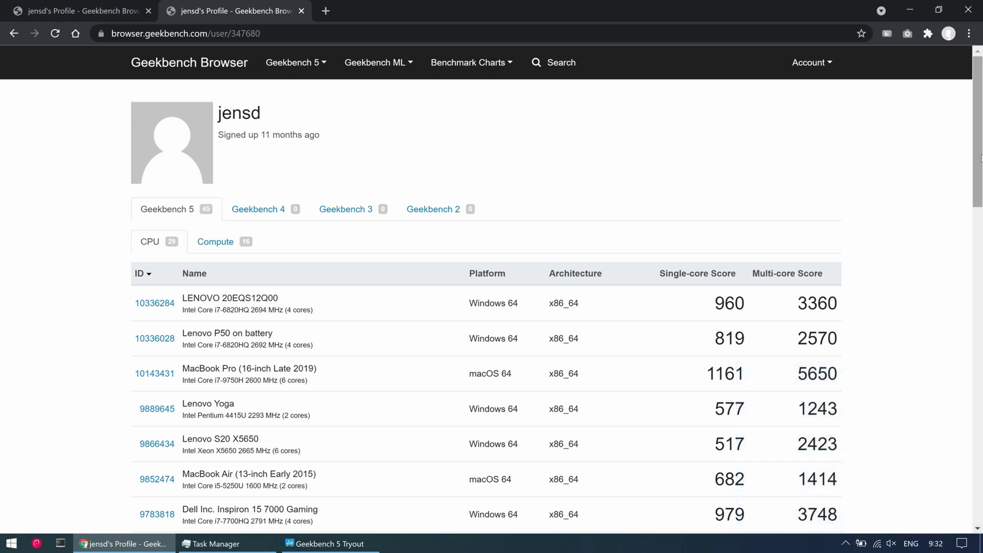
left_click_drag(981, 159, 978, 219)
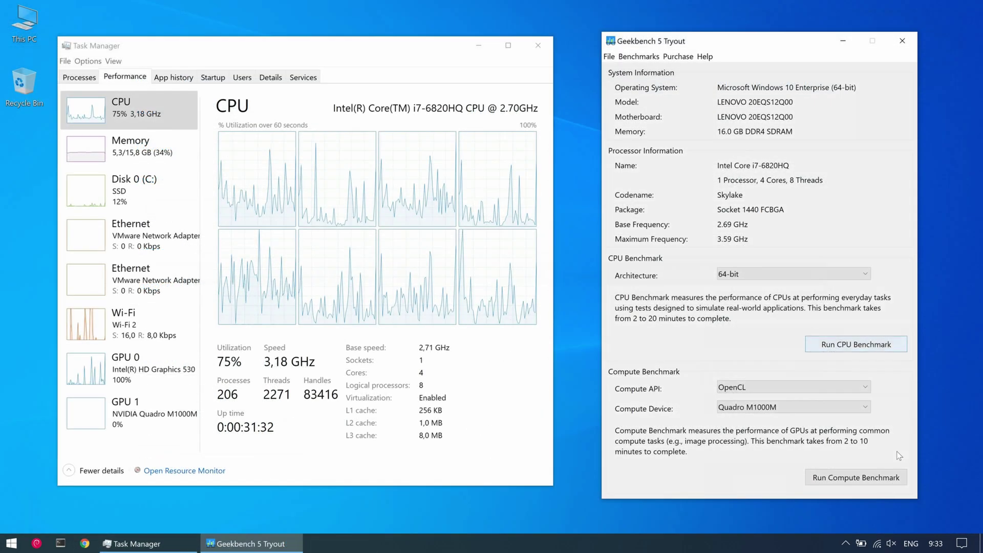
- Run the Geekbench compute benchmark, producing a 9850 OpenCL score
left_click(883, 478)
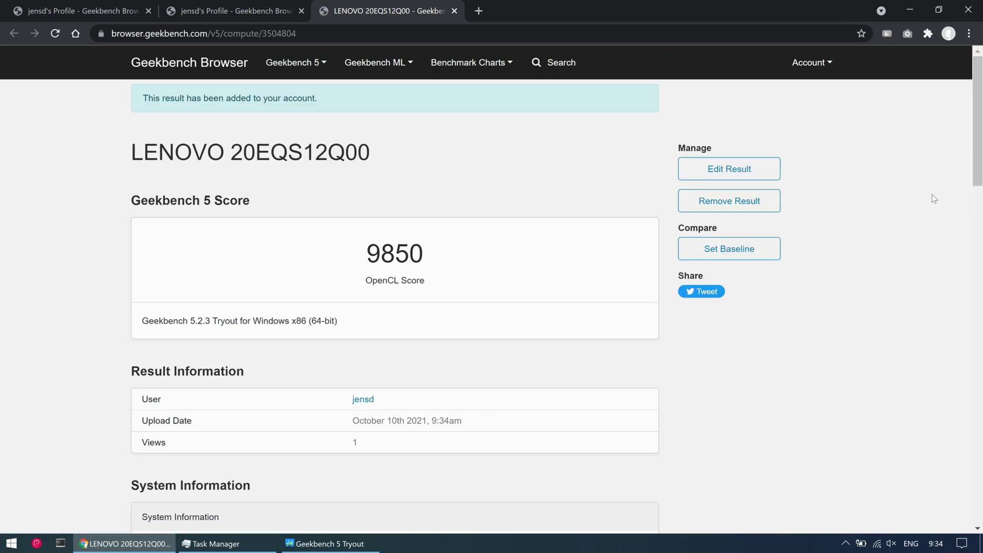
- Open the profile's Compute results and scroll to the new 9850 LENOVO entry
left_click(802, 67)
left_click(805, 90)
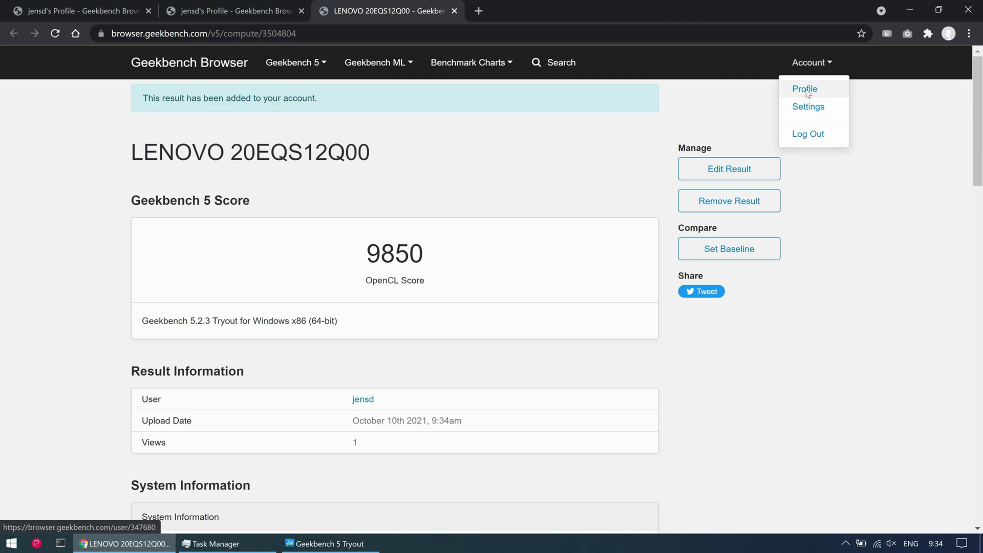
left_click(212, 243)
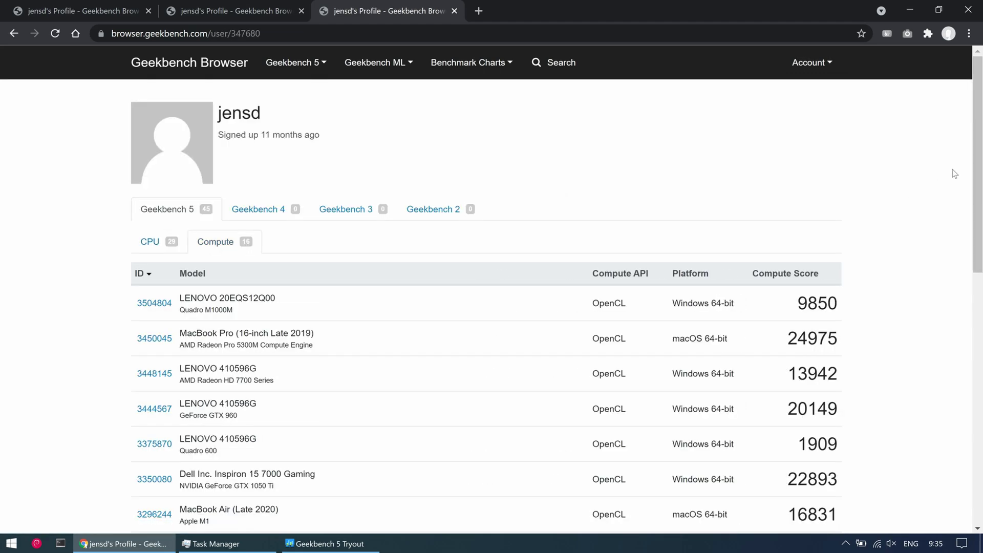
left_click_drag(978, 154, 980, 234)
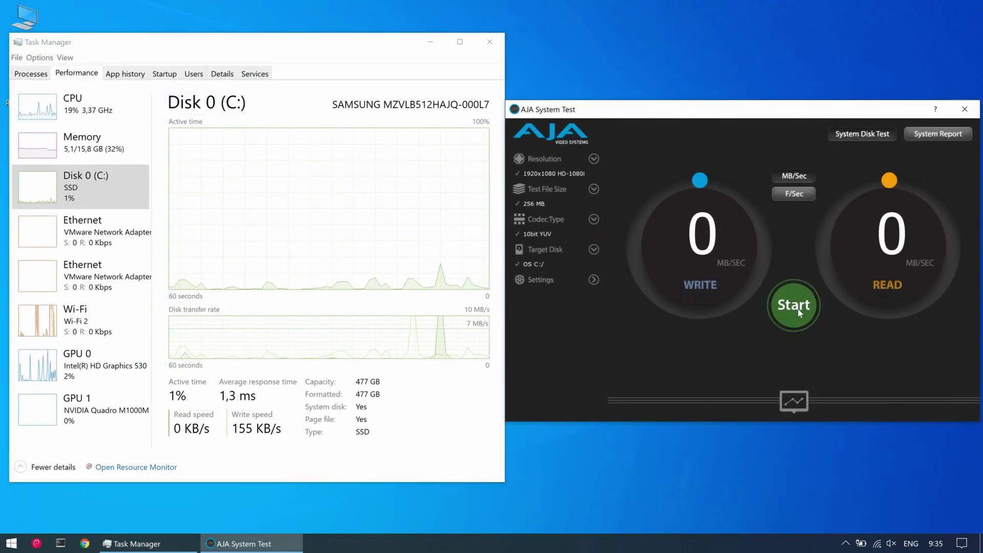
- Run the AJA disk test at 256 MB, then rerun with a 4 GB file
left_click(799, 313)
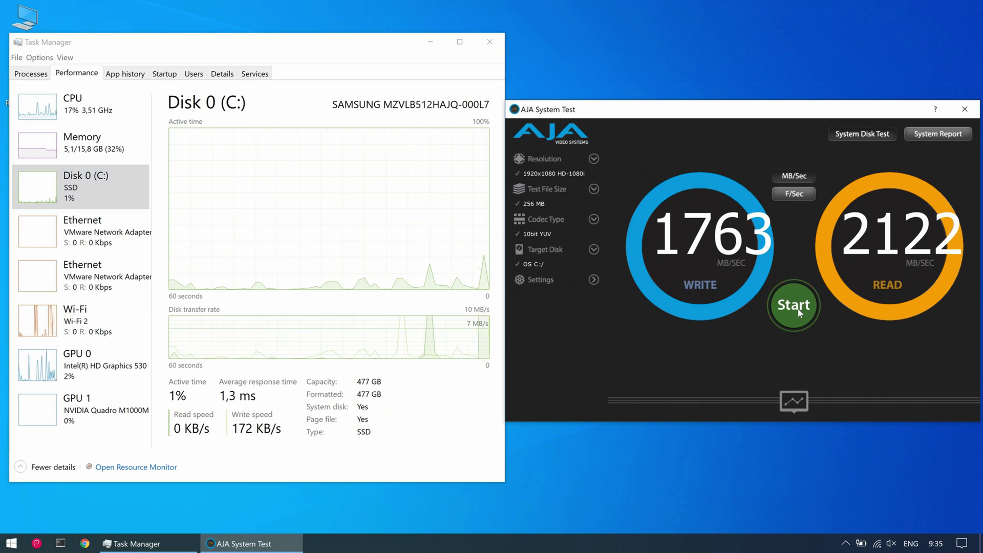
left_click(592, 190)
left_click(531, 236)
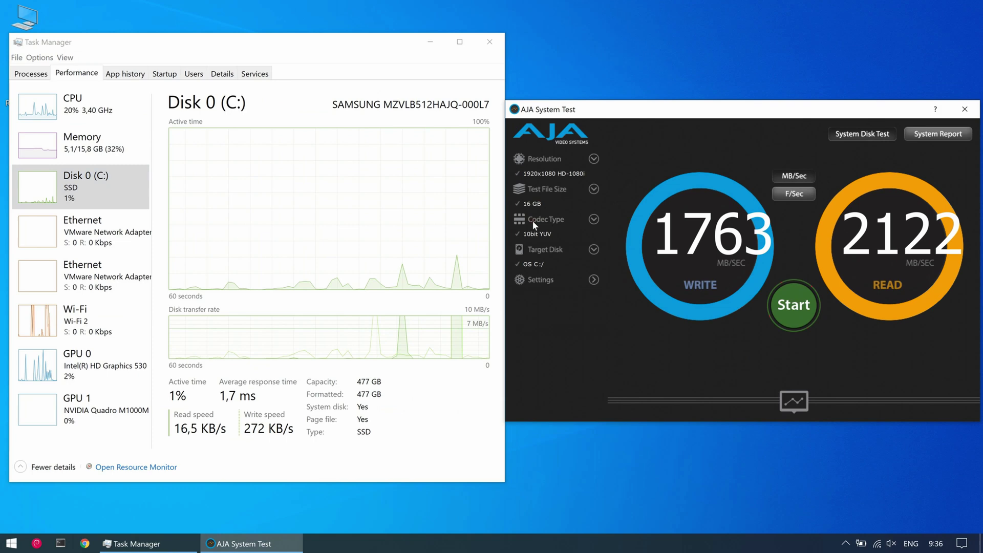
left_click(594, 189)
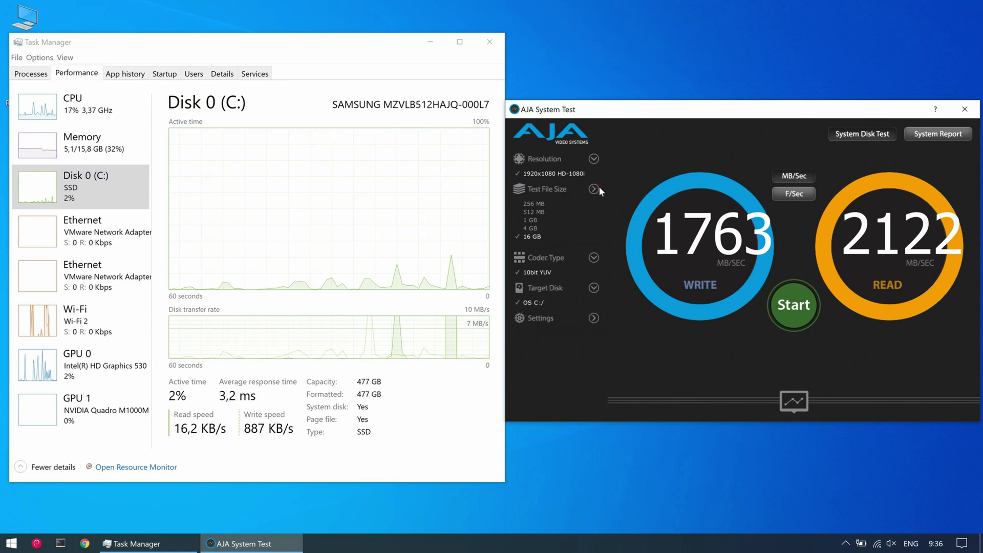
left_click(530, 227)
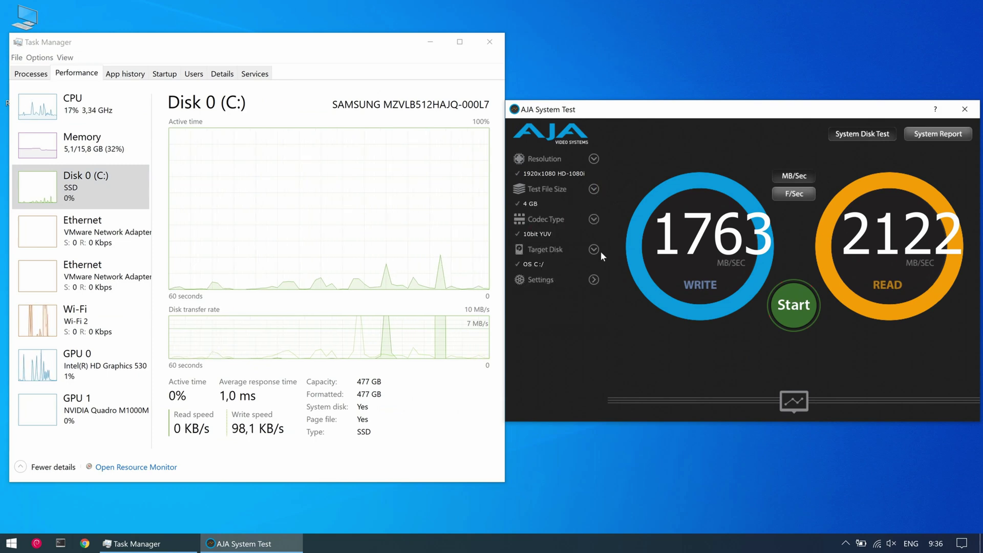
left_click(782, 307)
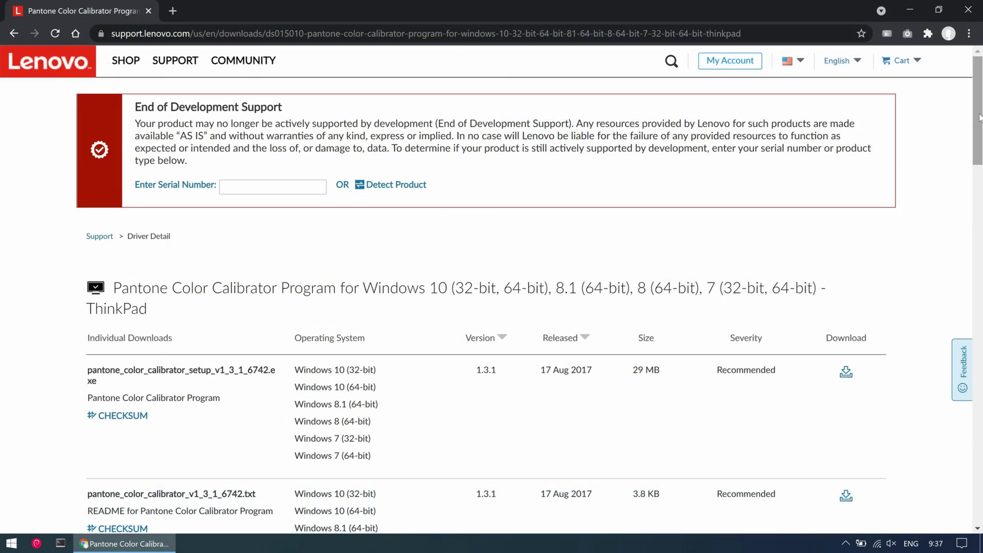
- Scroll the Lenovo driver page and download the Pantone Color Calibrator setup program
left_click_drag(980, 117, 980, 214)
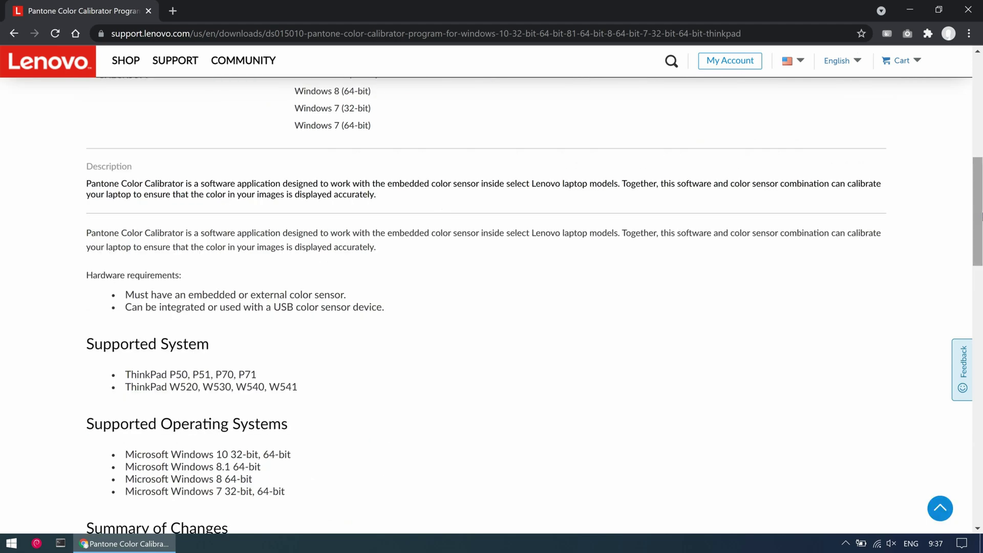
left_click_drag(125, 374, 192, 374)
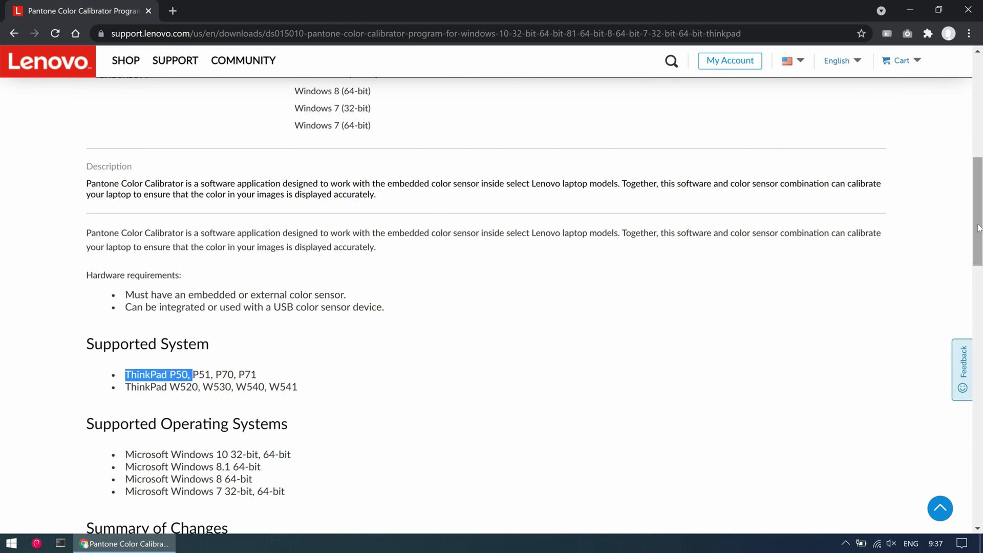
left_click_drag(979, 228, 980, 131)
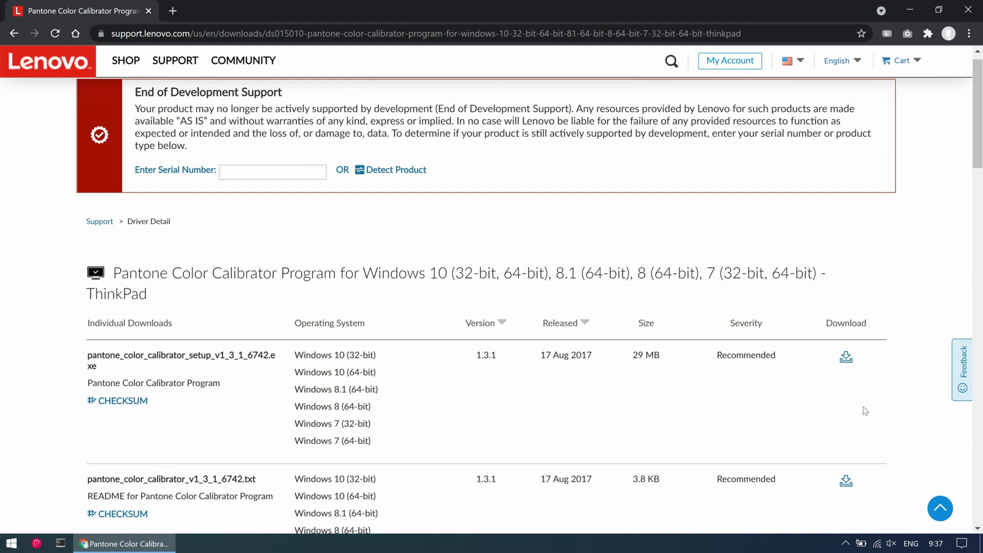
left_click(847, 359)
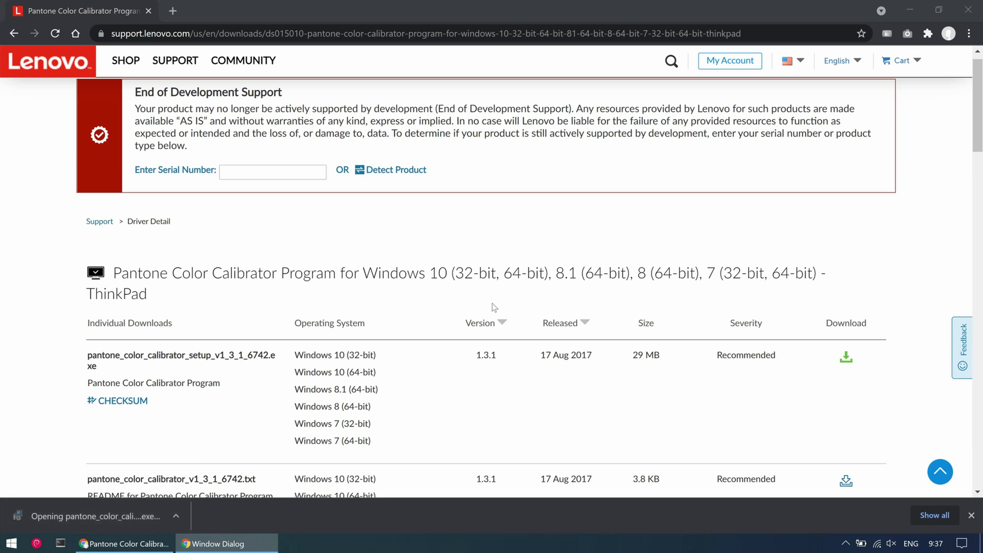
- Install PANTONE Color Calibrator 1.3.1 and search 'pan' in Start
left_click(555, 378)
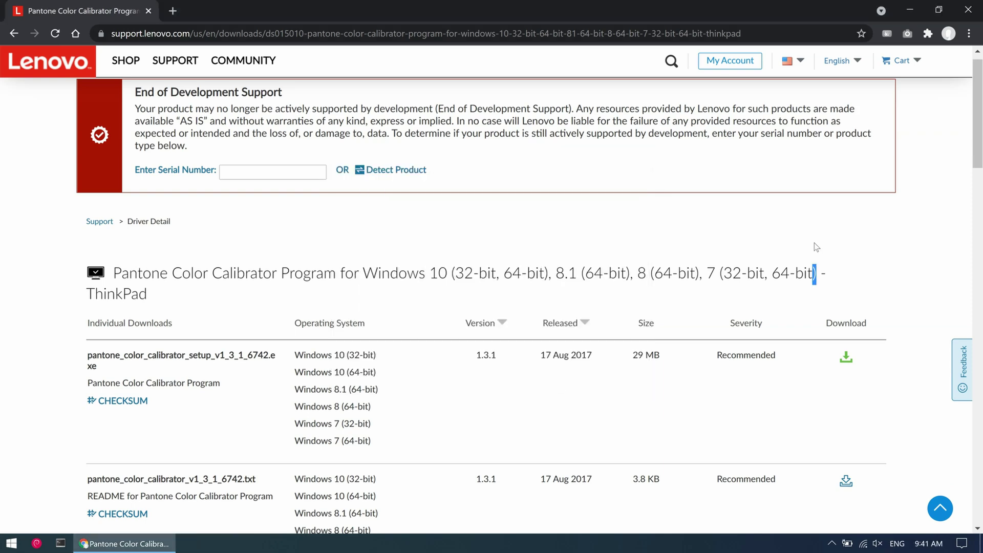
key("super")
type("pan")
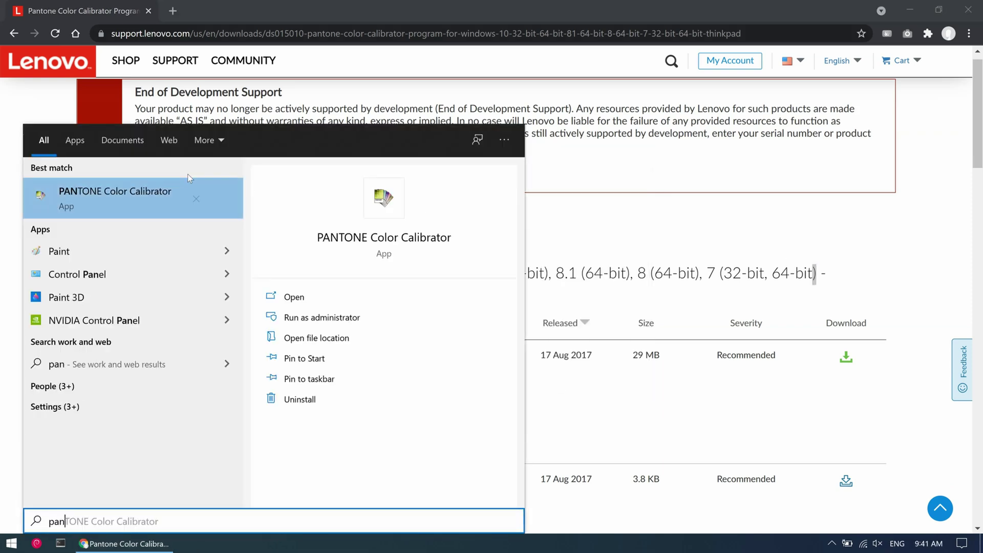
- Calibrate the display with D65 white point and 2.2 gamma, disabling the re-calibration reminder
left_click(174, 192)
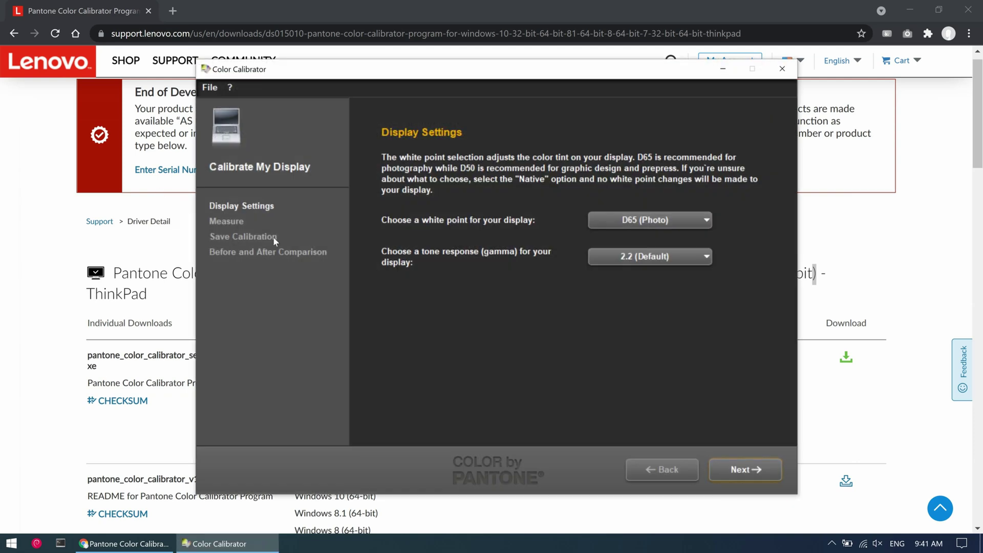
left_click(732, 466)
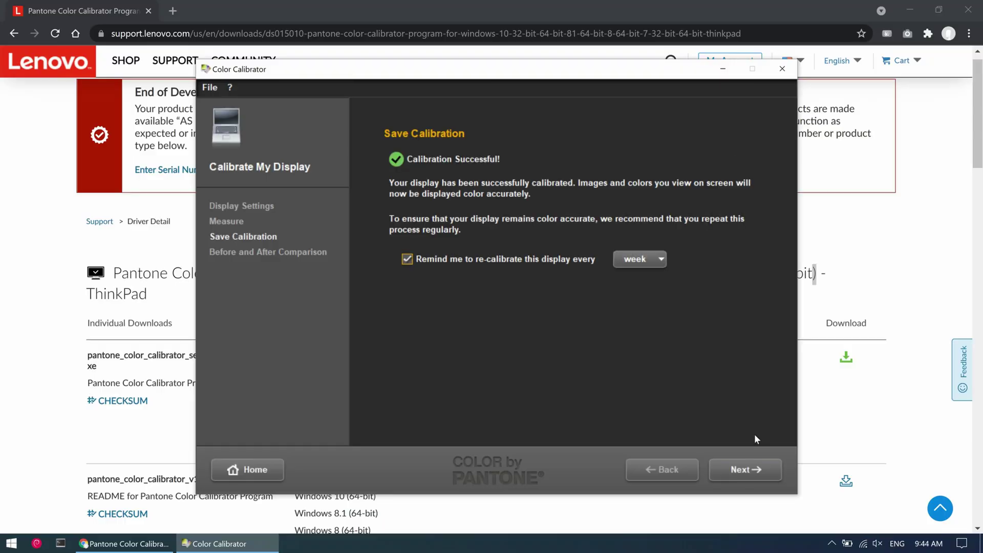
left_click(407, 259)
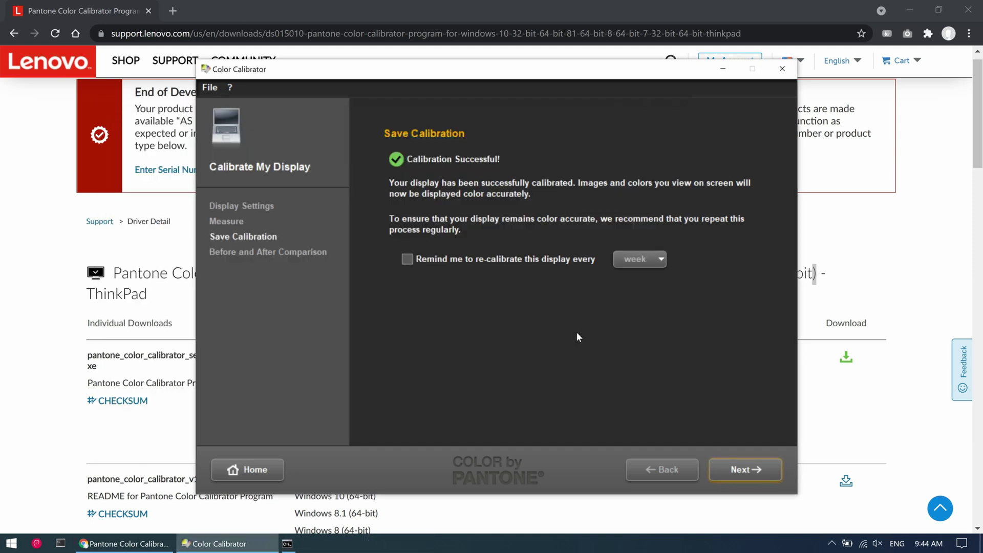
- Compare the Before and After calibration views, then exit the calibrator
left_click(741, 468)
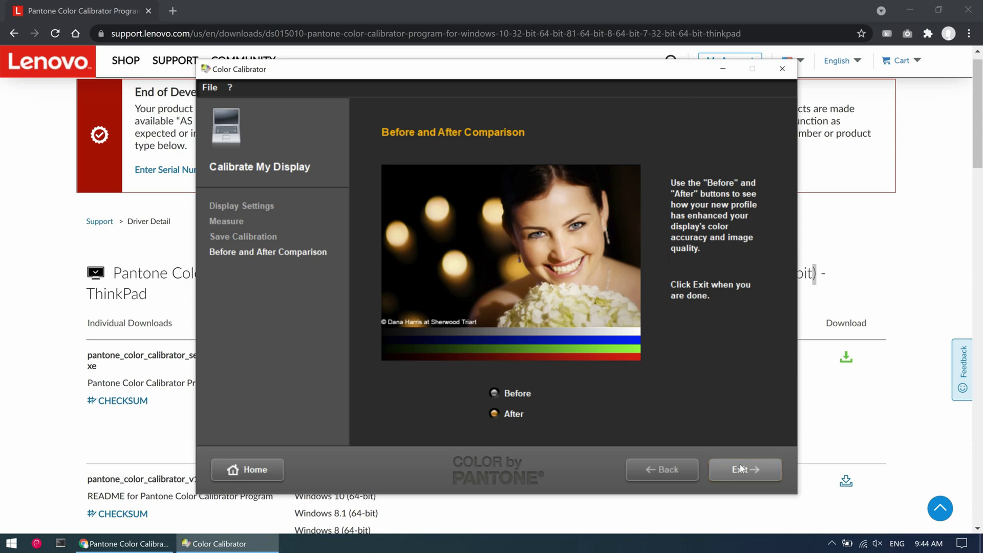
left_click(506, 393)
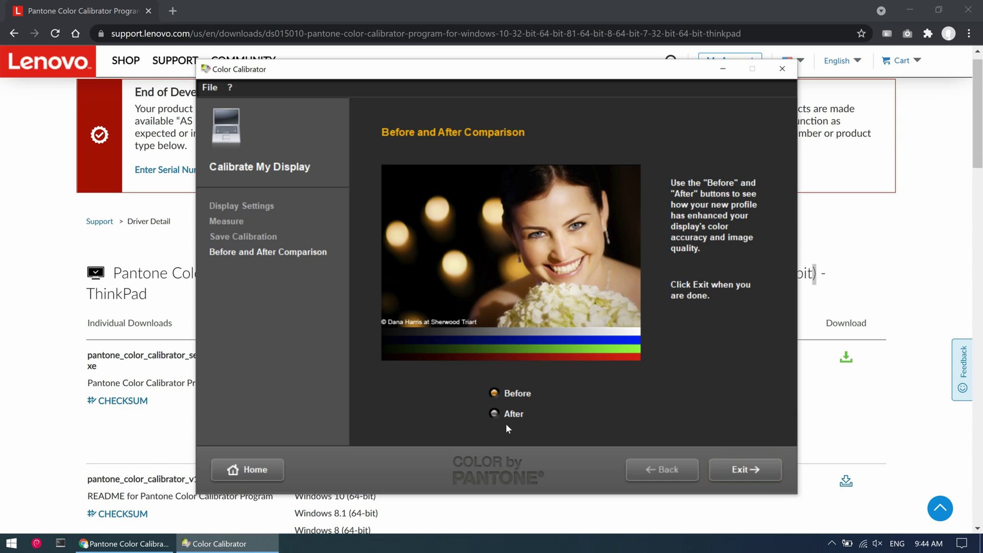
left_click(511, 415)
left_click(752, 464)
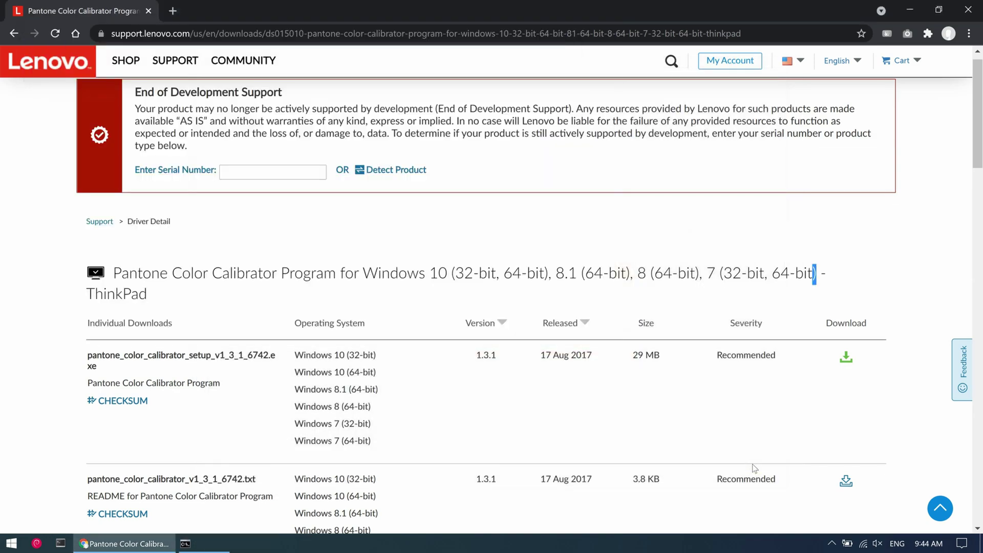
- Close Chrome and show the Start menu's Sleep, Shut down and Restart options
left_click(967, 5)
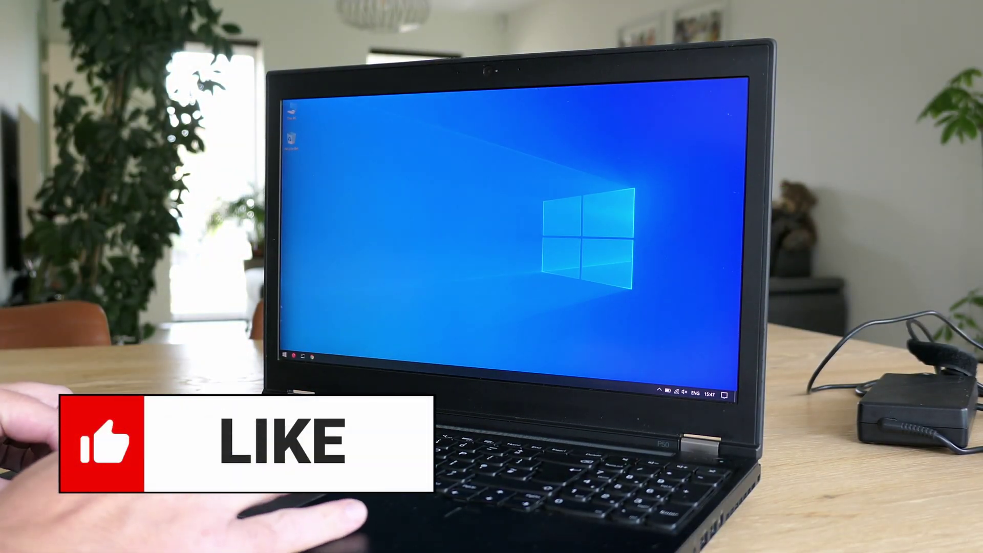
left_click(283, 355)
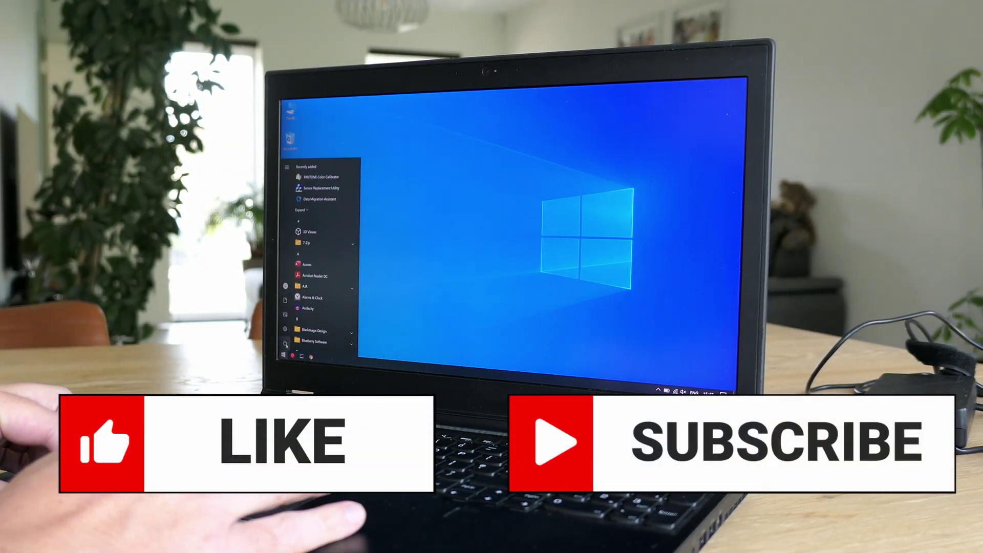
mouse_move(285, 344)
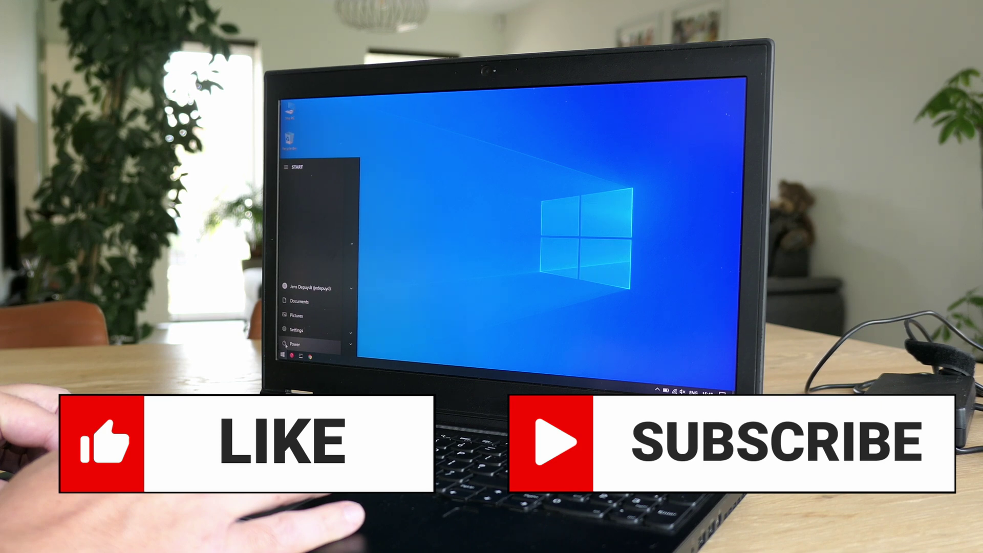